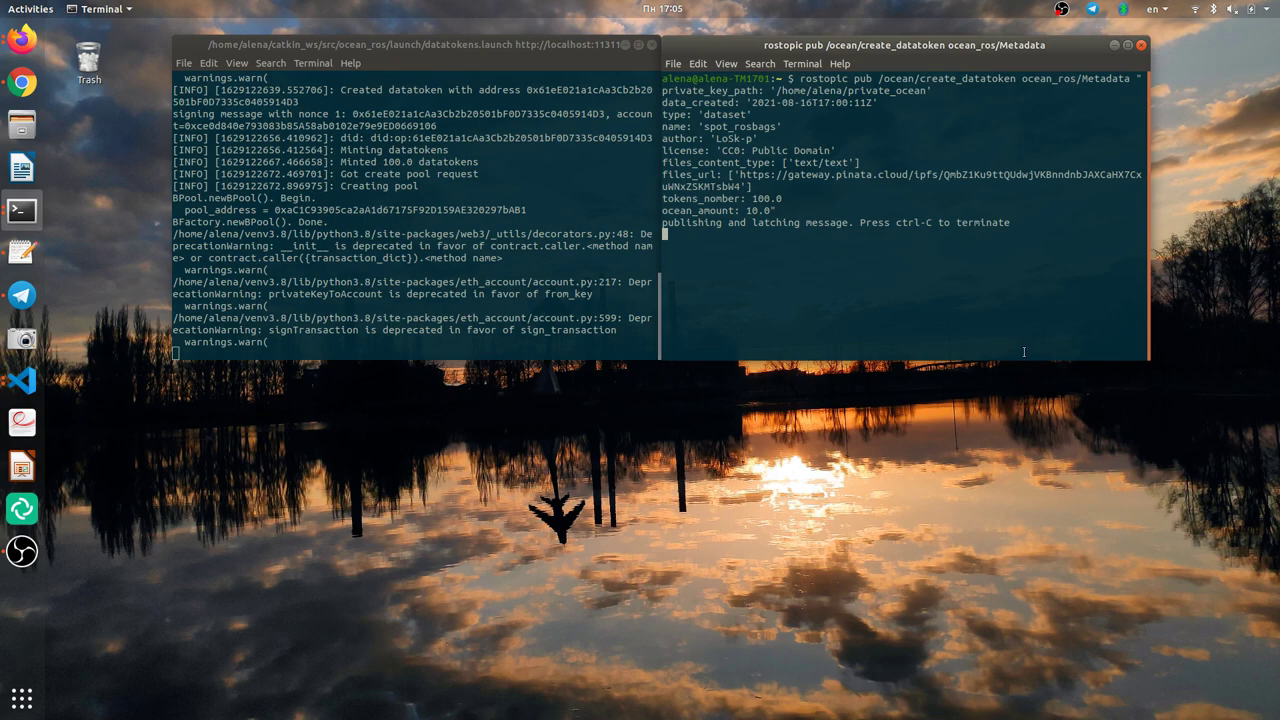
Step: Stop the create_datatoken publishing command and go to the Ocean Market home page in Firefox
{"action": "key", "text": "ctrl+c"}
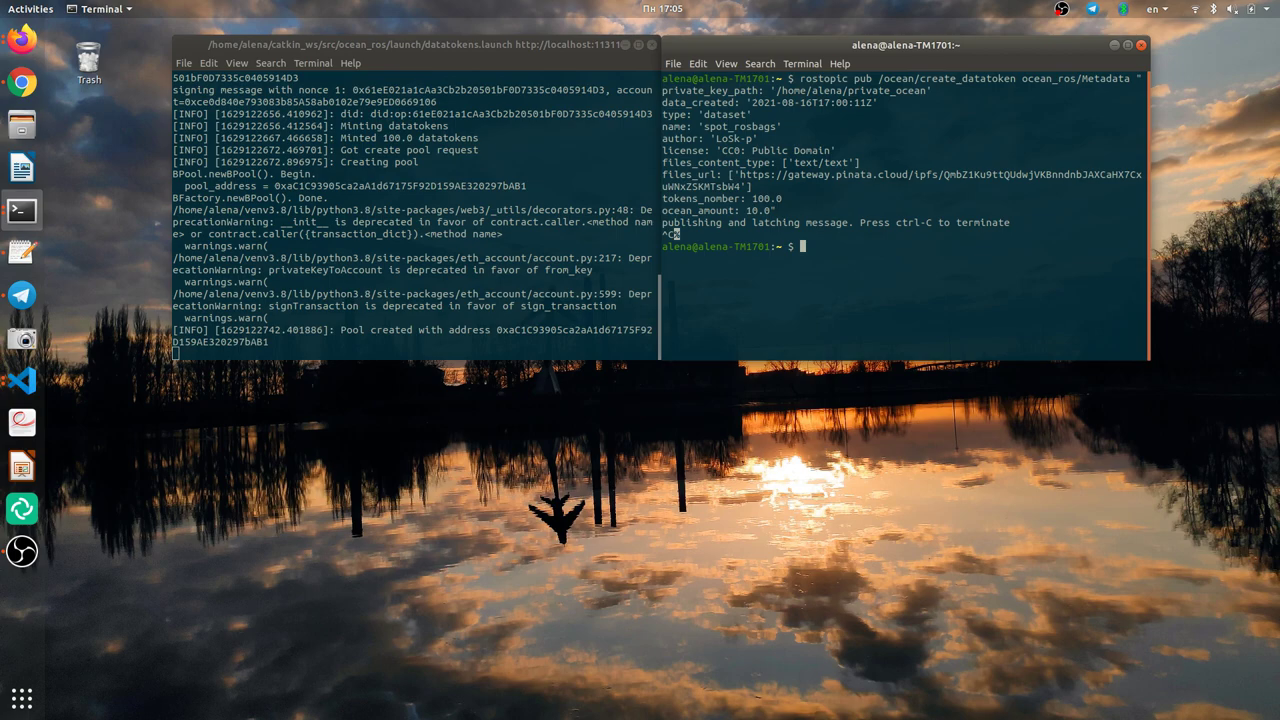
{"action": "left_click", "coordinate": [17, 58]}
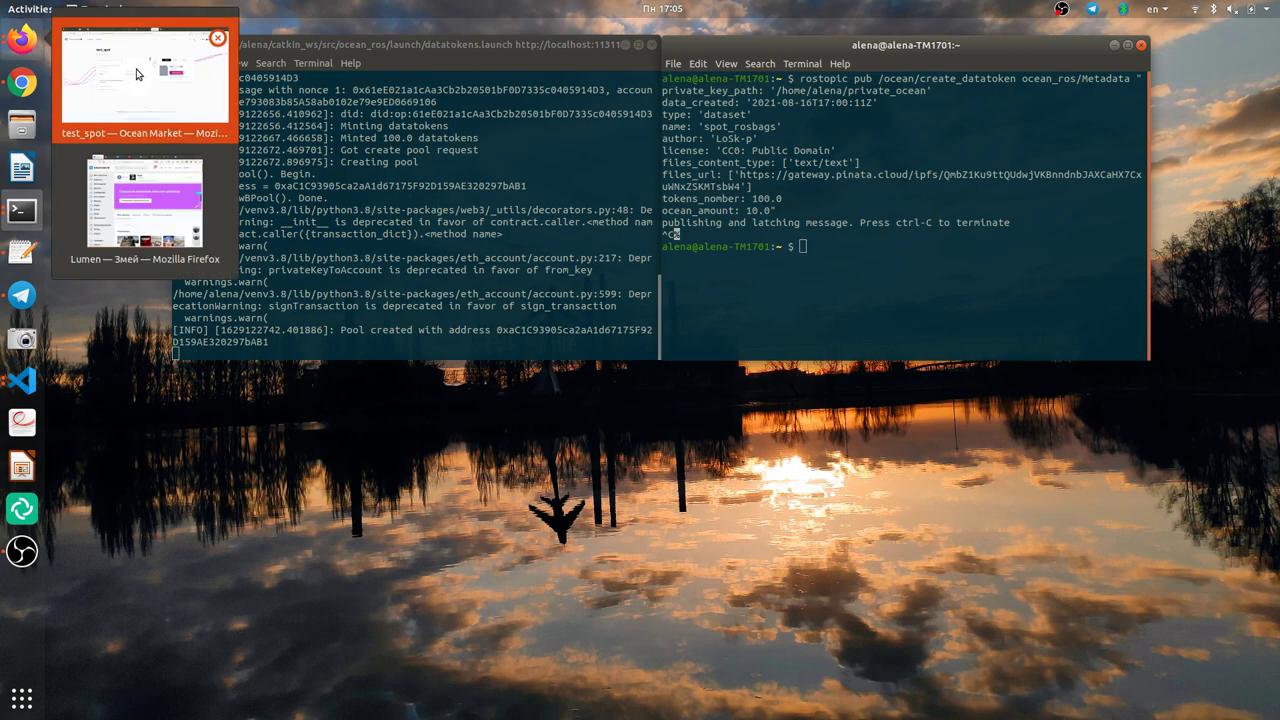
{"action": "left_click", "coordinate": [83, 66]}
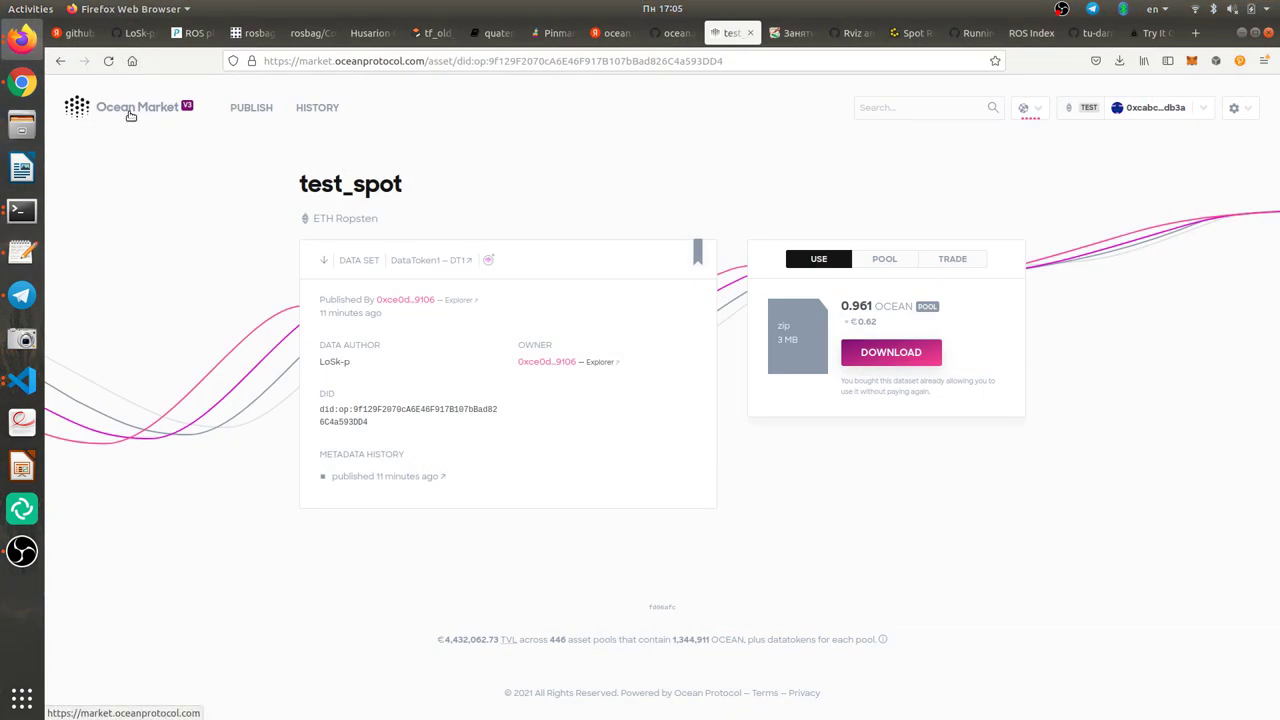
{"action": "left_click", "coordinate": [99, 102]}
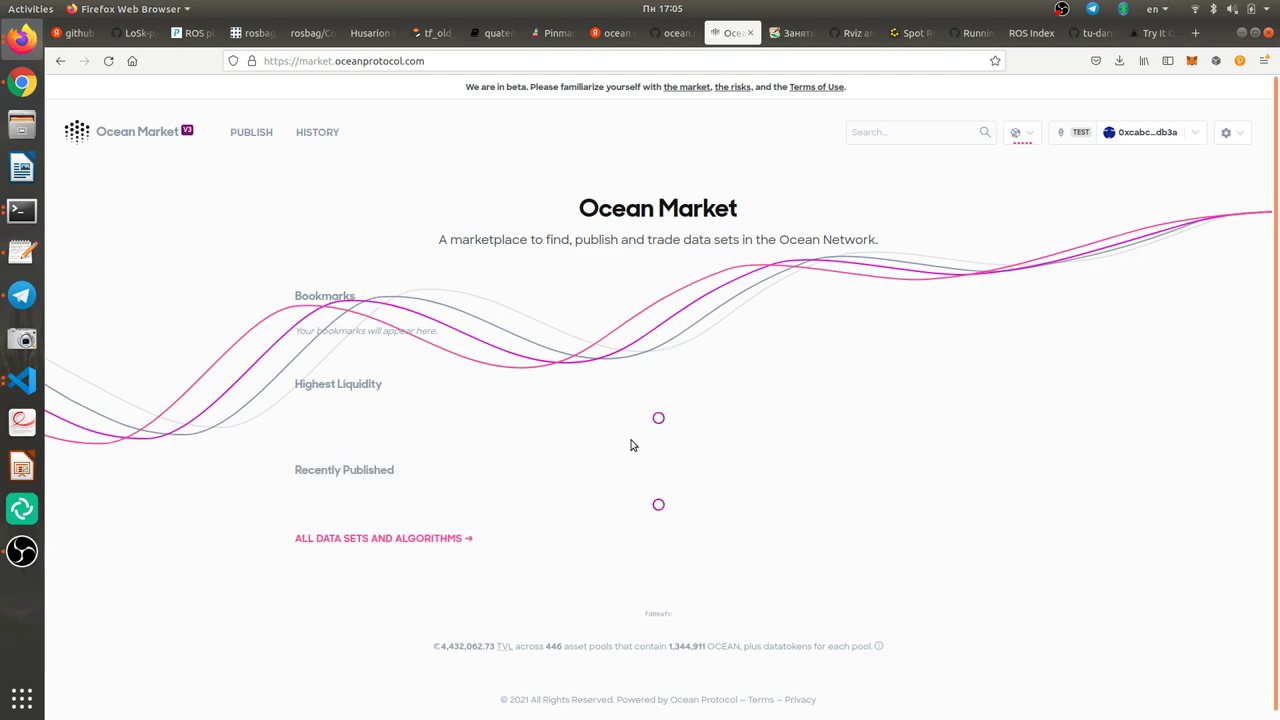
Step: Open the recently published spot_rosbags data set and reload its page to update the pricing
{"action": "scroll", "coordinate": [515, 400], "scroll_direction": "down", "scroll_amount": 7}
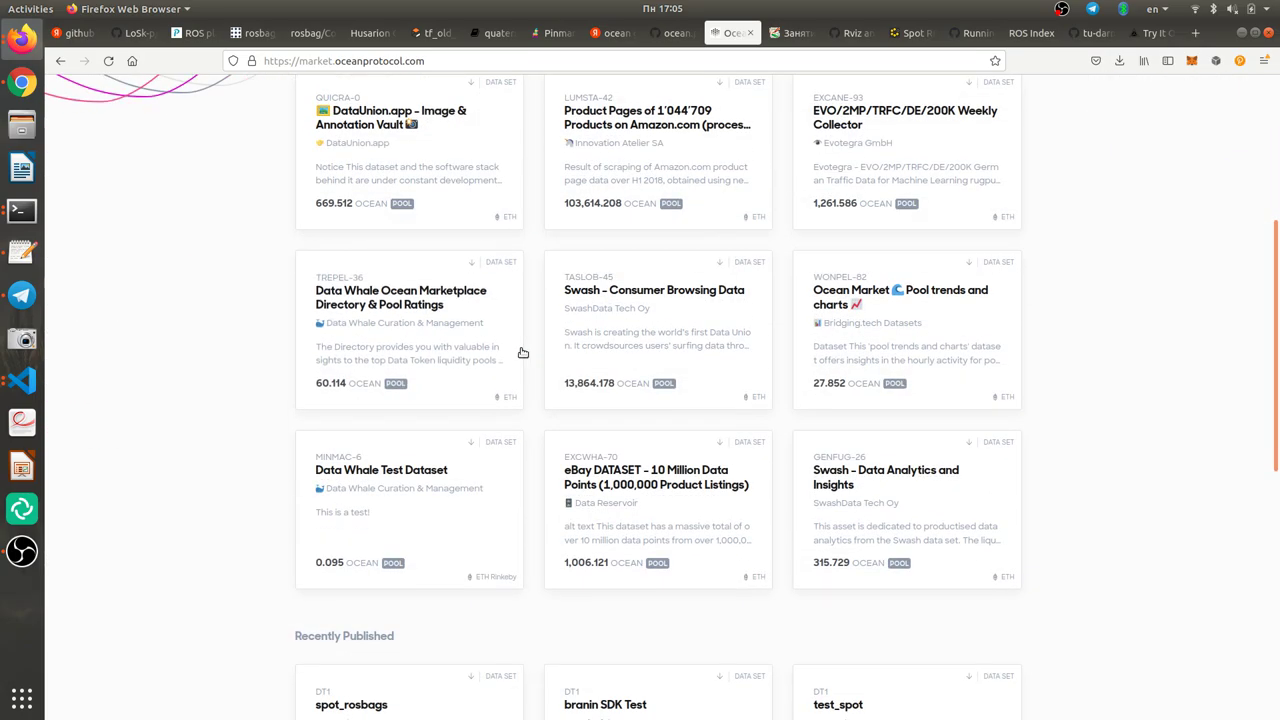
{"action": "left_click", "coordinate": [423, 400]}
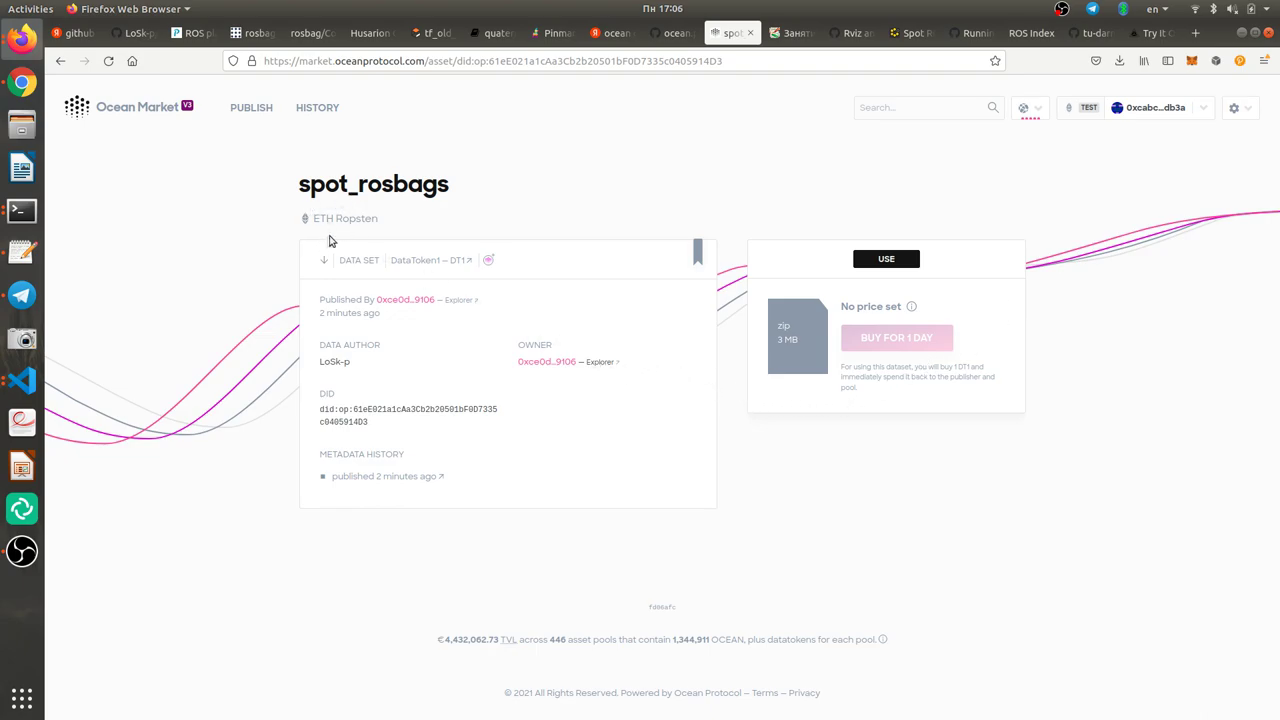
{"action": "left_click", "coordinate": [112, 64]}
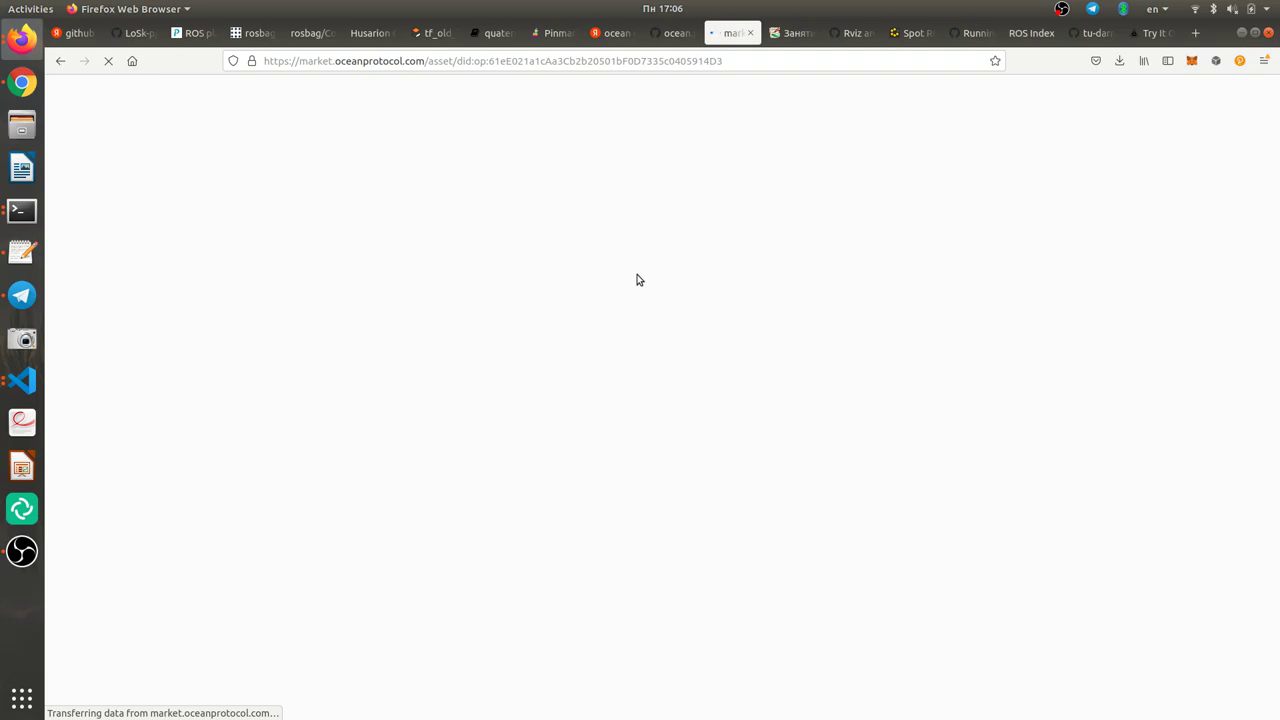
{"action": "left_click", "coordinate": [20, 213]}
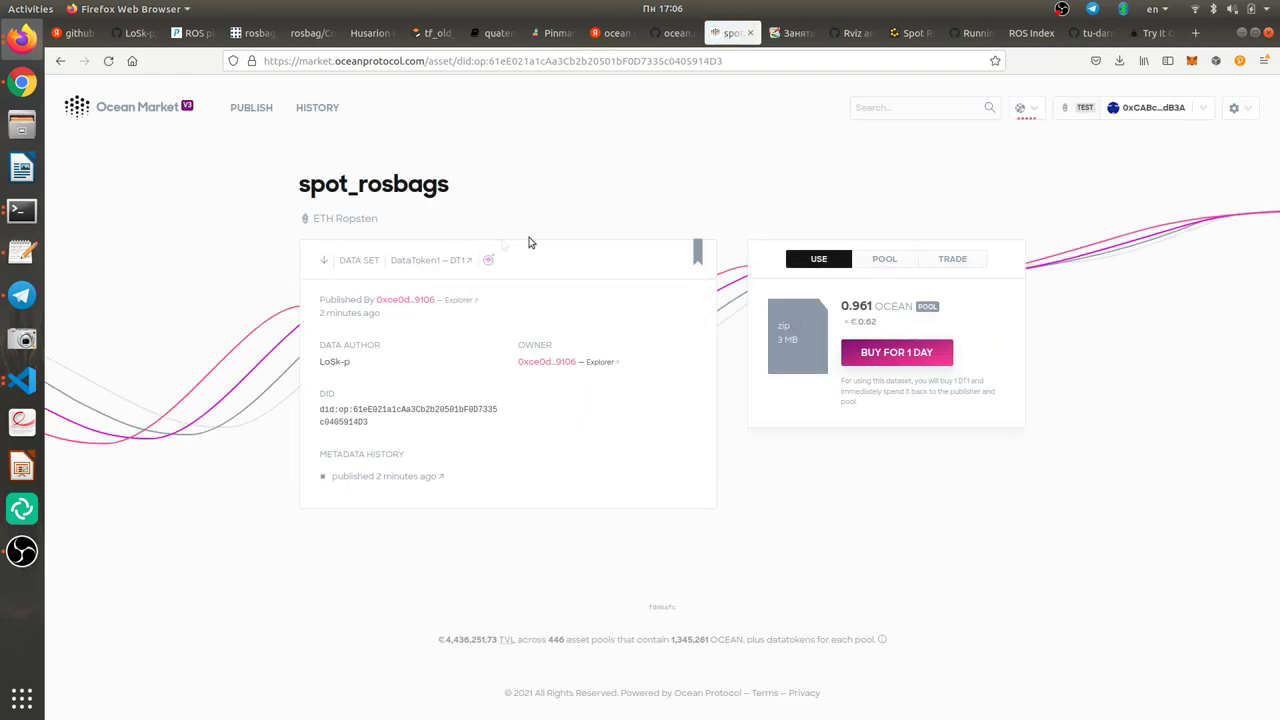
Step: Buy the spot_rosbags data set for 1 day, allowing the OCEAN spending and approving the MetaMask requests
{"action": "left_click", "coordinate": [896, 354]}
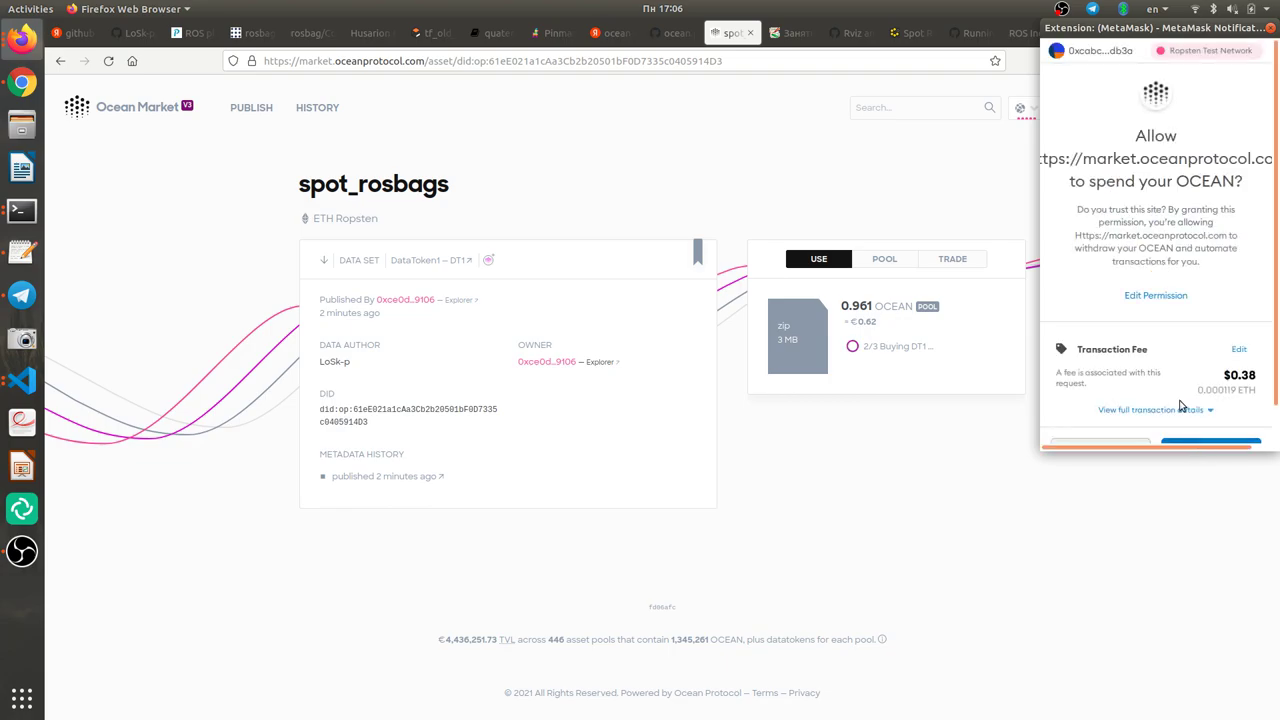
{"action": "scroll", "coordinate": [1180, 403], "scroll_direction": "down", "scroll_amount": 1}
{"action": "left_click", "coordinate": [1196, 425]}
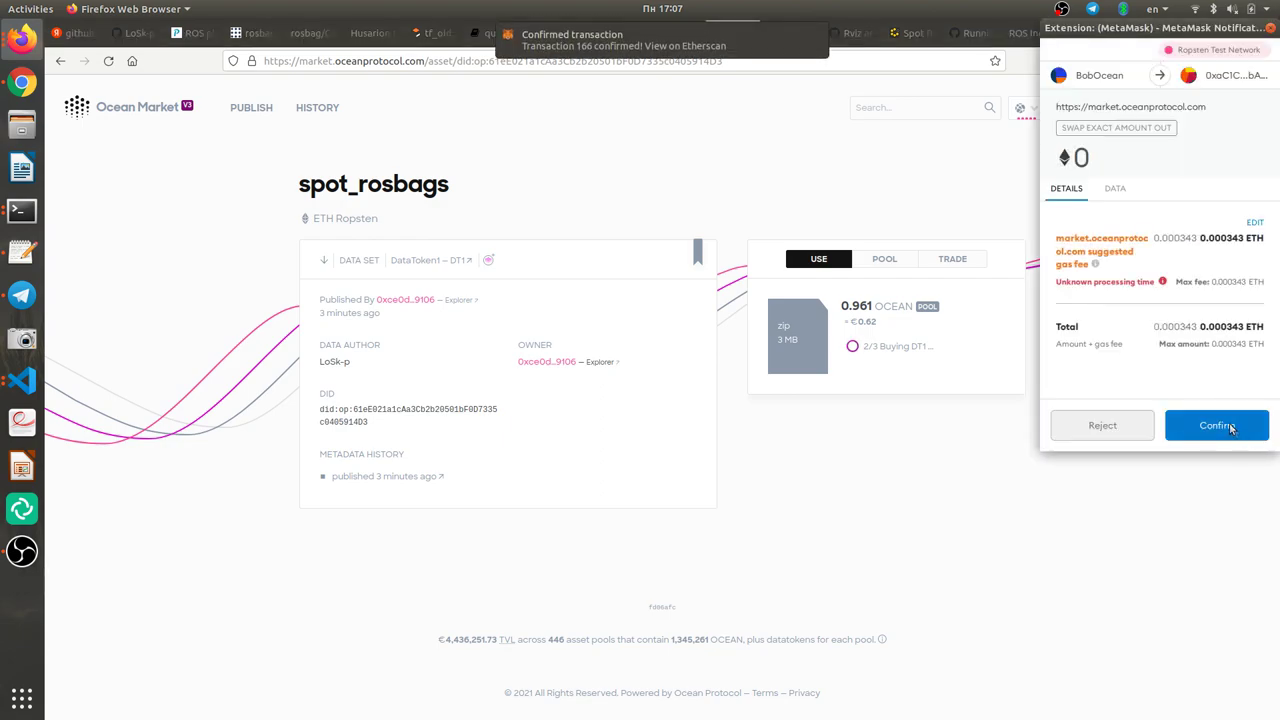
{"action": "left_click", "coordinate": [1232, 427]}
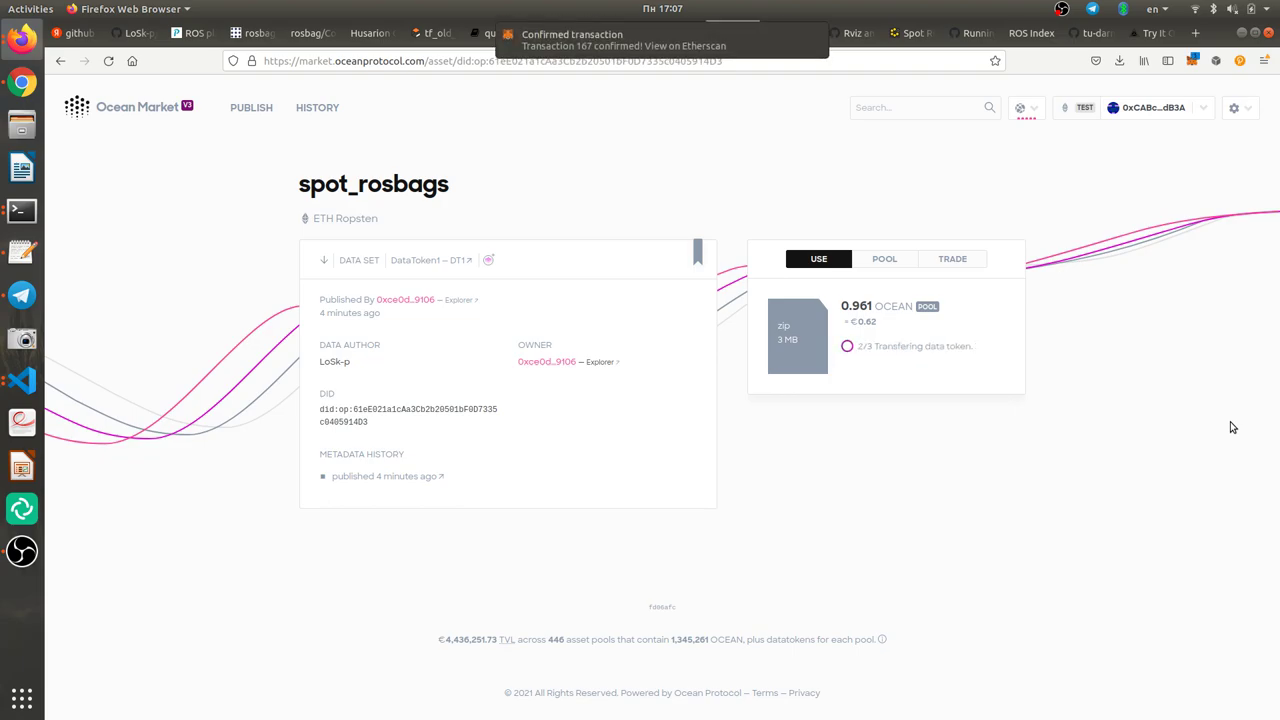
{"action": "left_click", "coordinate": [1232, 427]}
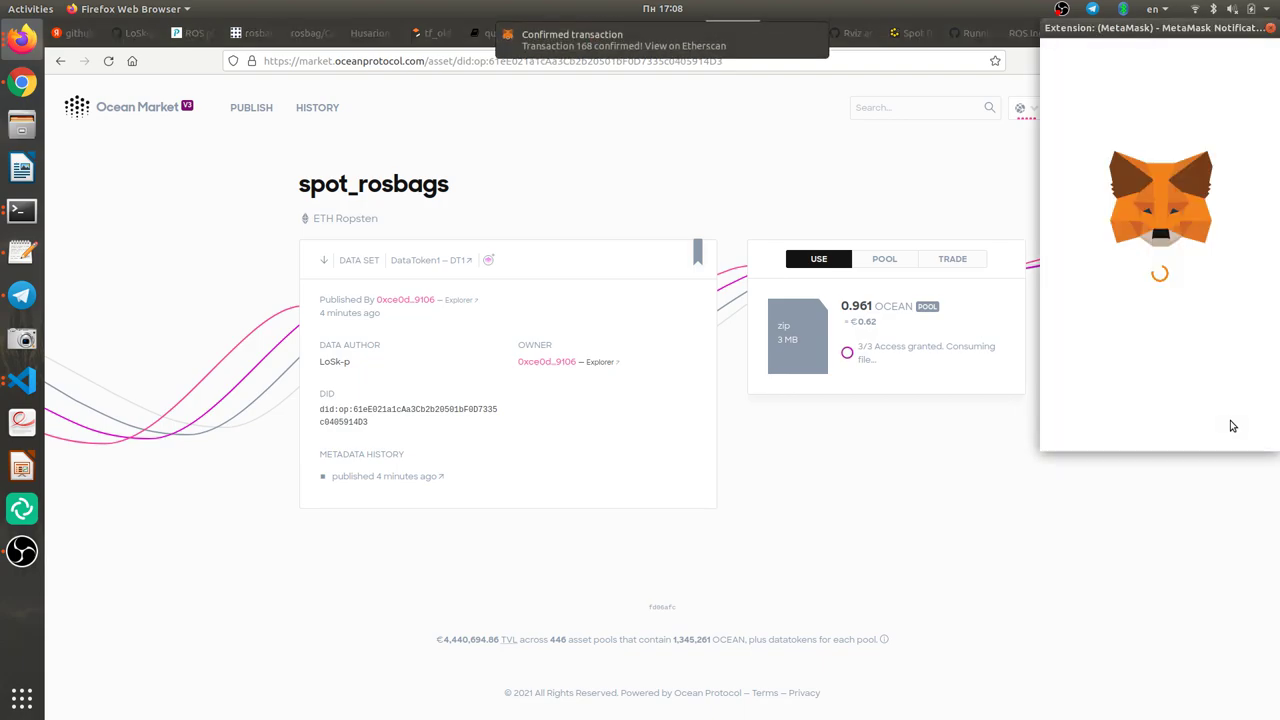
{"action": "left_click", "coordinate": [1231, 421]}
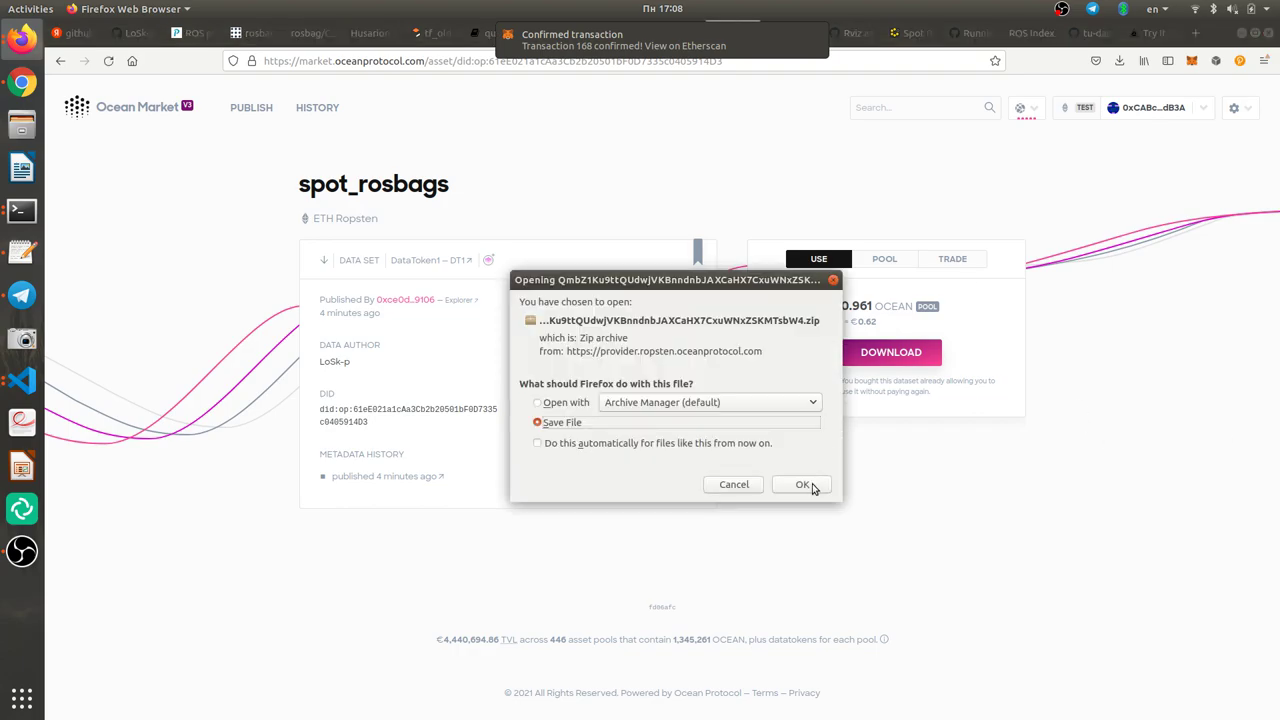
Step: Save the purchased zip archive and extract it in the Downloads folder
{"action": "left_click", "coordinate": [803, 484]}
{"action": "left_click", "coordinate": [1125, 66]}
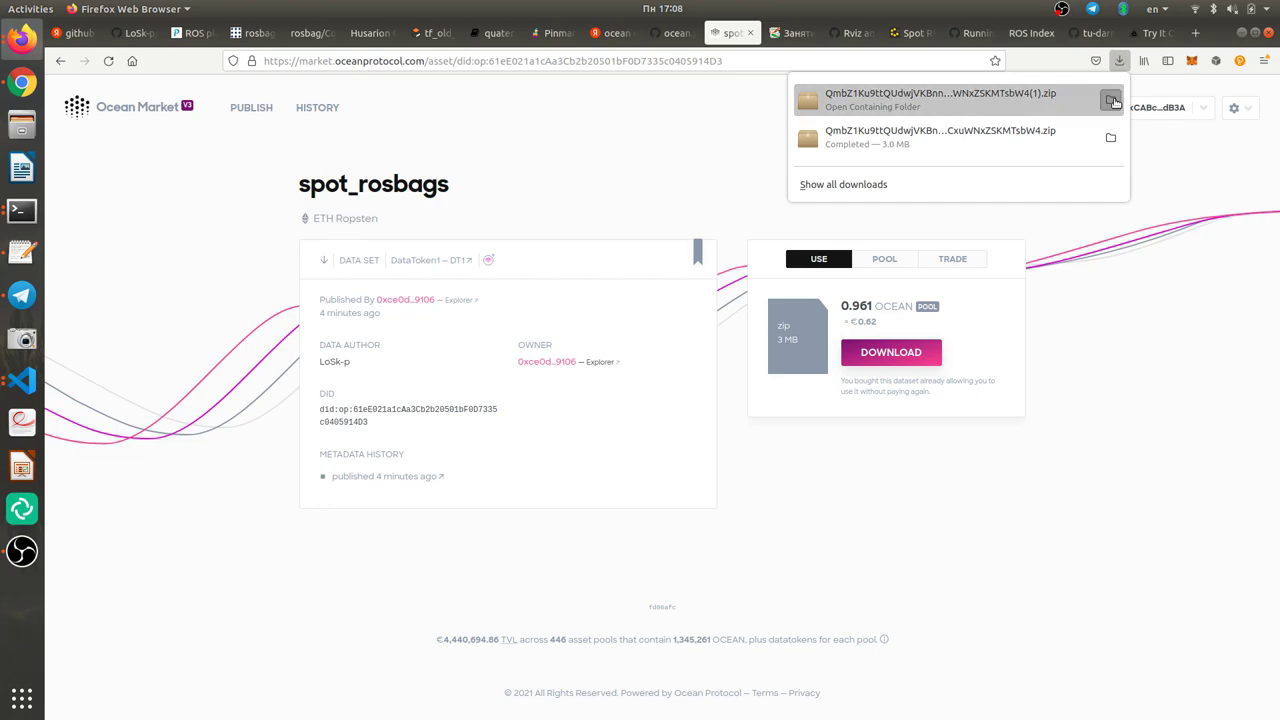
{"action": "left_click", "coordinate": [1111, 101]}
{"action": "right_click", "coordinate": [1000, 362]}
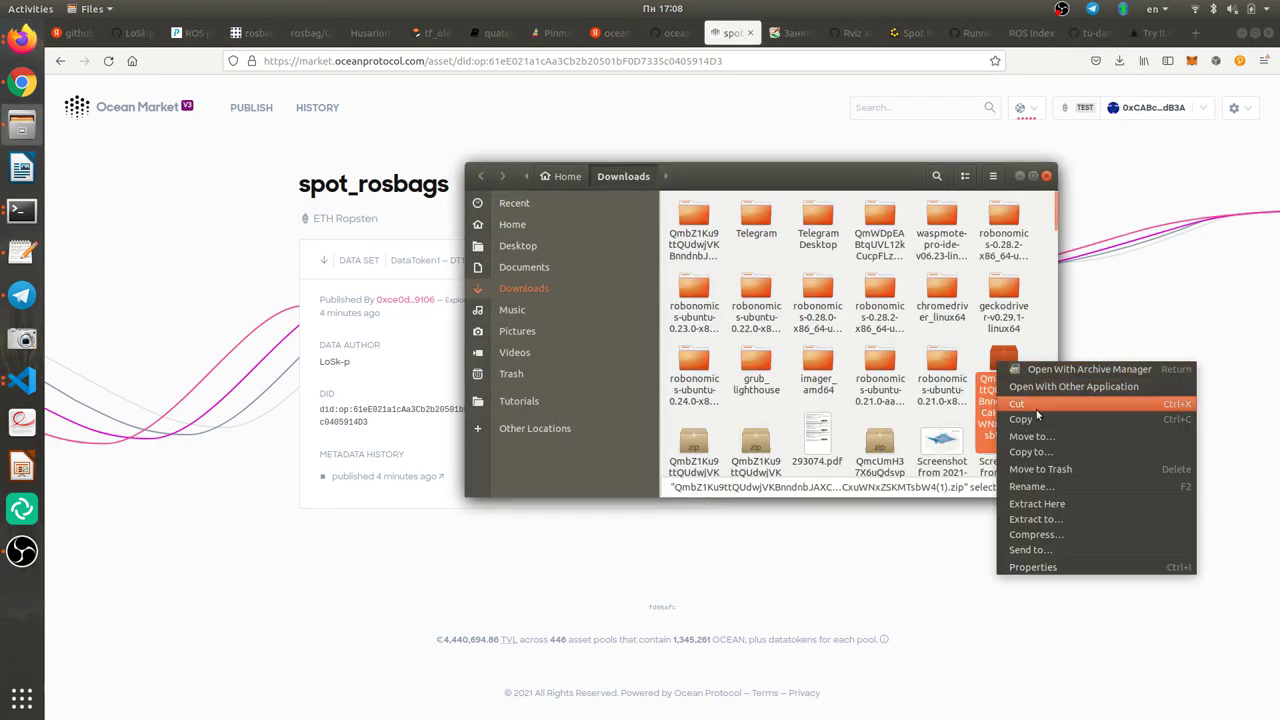
{"action": "left_click", "coordinate": [1079, 504]}
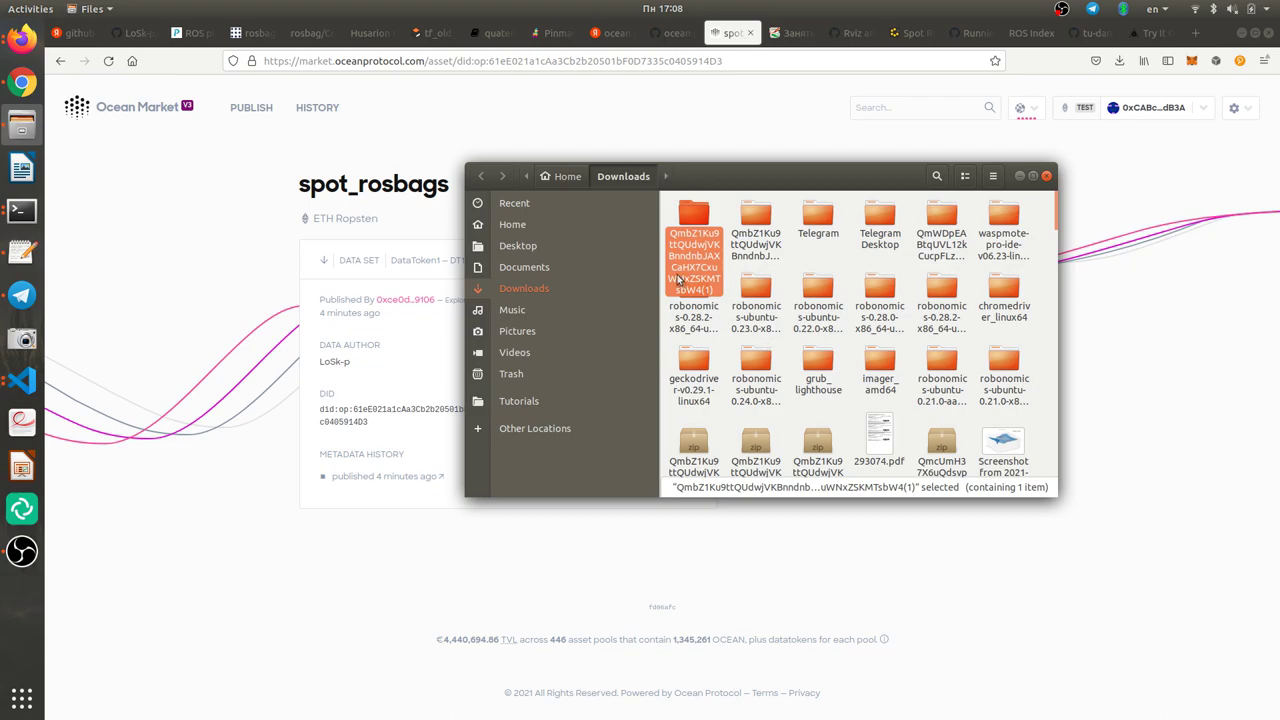
Step: Open home/spot/student_AXY inside the newly extracted folder and start a terminal there, keeping both windows visible
{"action": "double_click", "coordinate": [700, 238]}
{"action": "double_click", "coordinate": [700, 233]}
{"action": "double_click", "coordinate": [699, 234]}
{"action": "double_click", "coordinate": [696, 233]}
{"action": "right_click", "coordinate": [814, 345]}
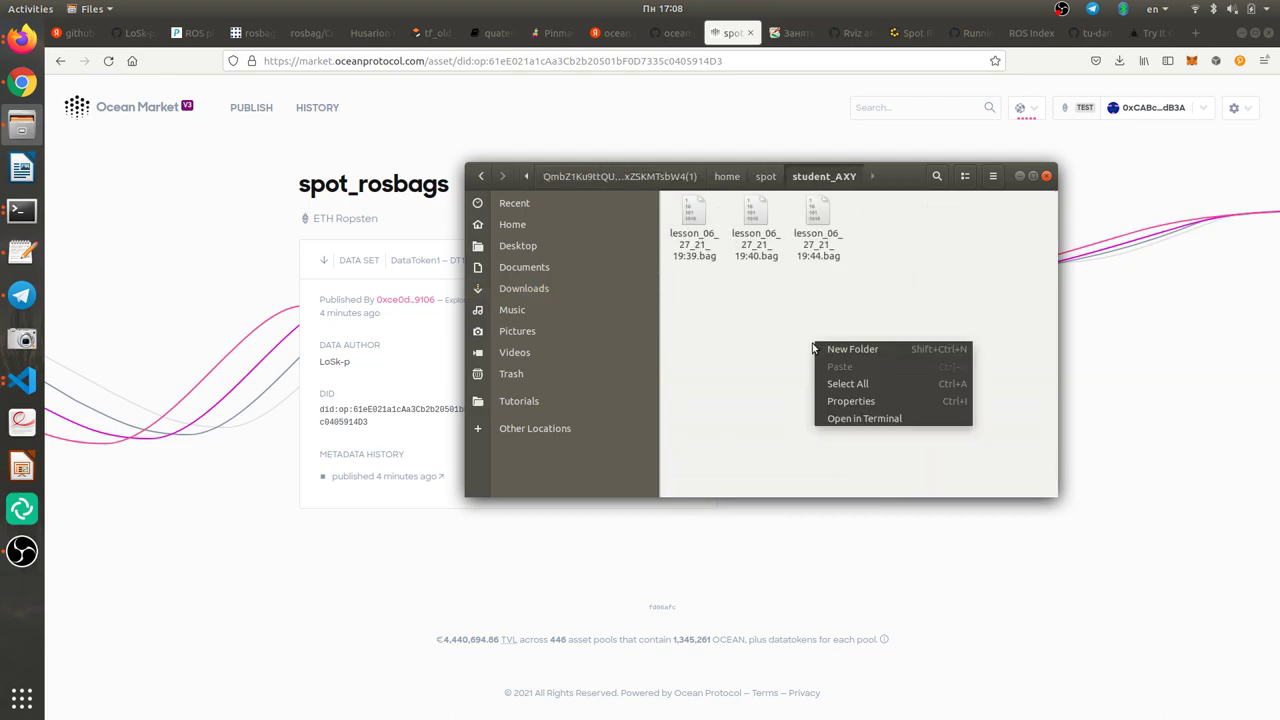
{"action": "left_click", "coordinate": [905, 419]}
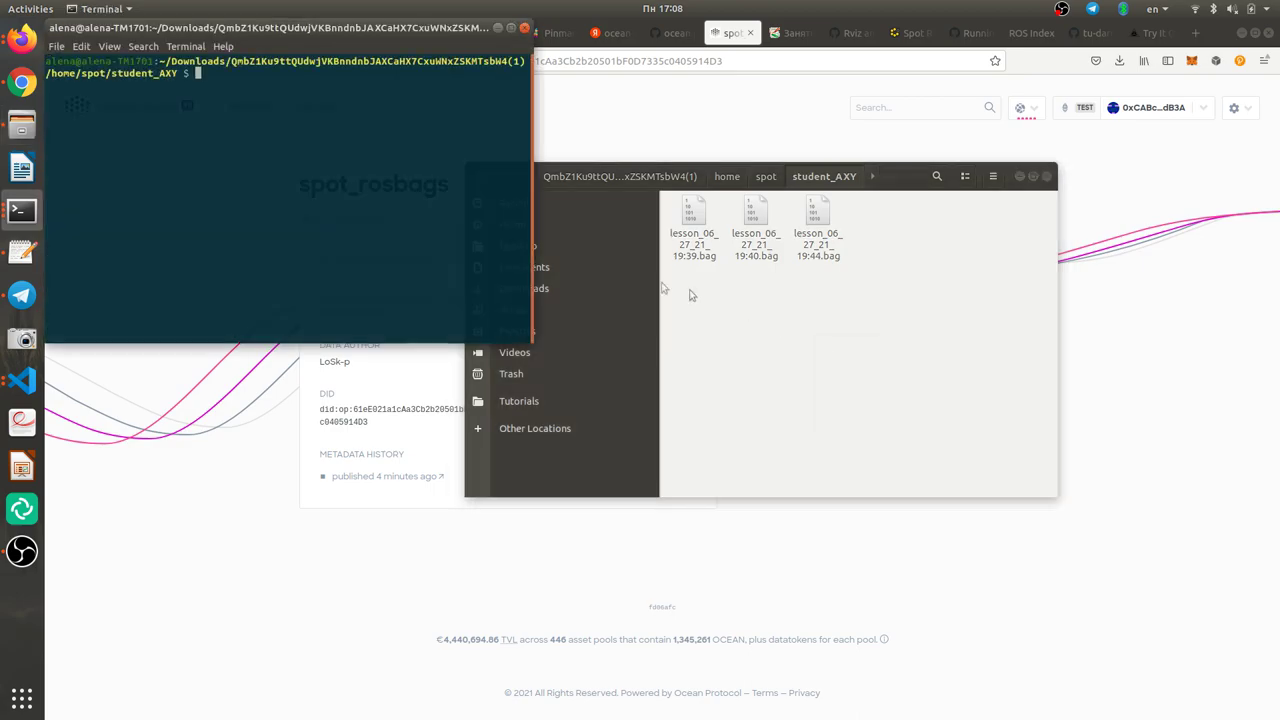
{"action": "left_click_drag", "start_coordinate": [888, 177], "coordinate": [984, 141]}
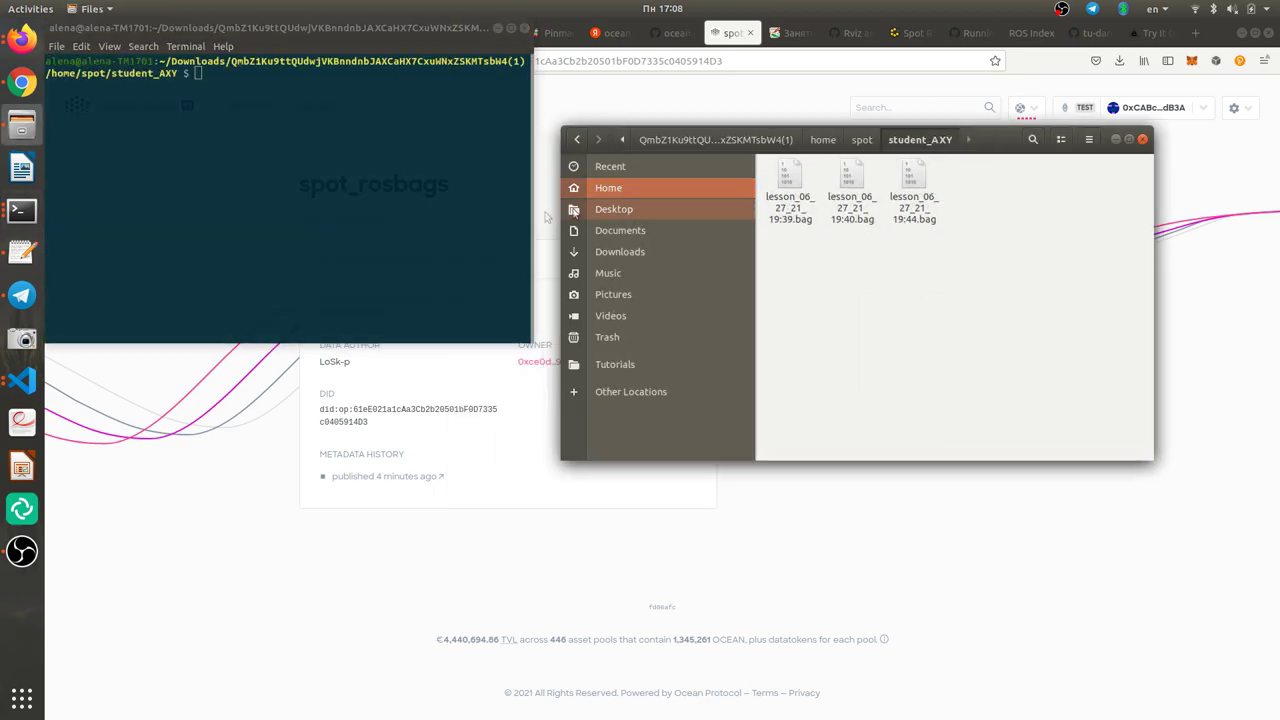
Step: Open a second terminal, place it below the first, and source ~/spot_ws/devel/setup.zsh in it
{"action": "left_click", "coordinate": [189, 256]}
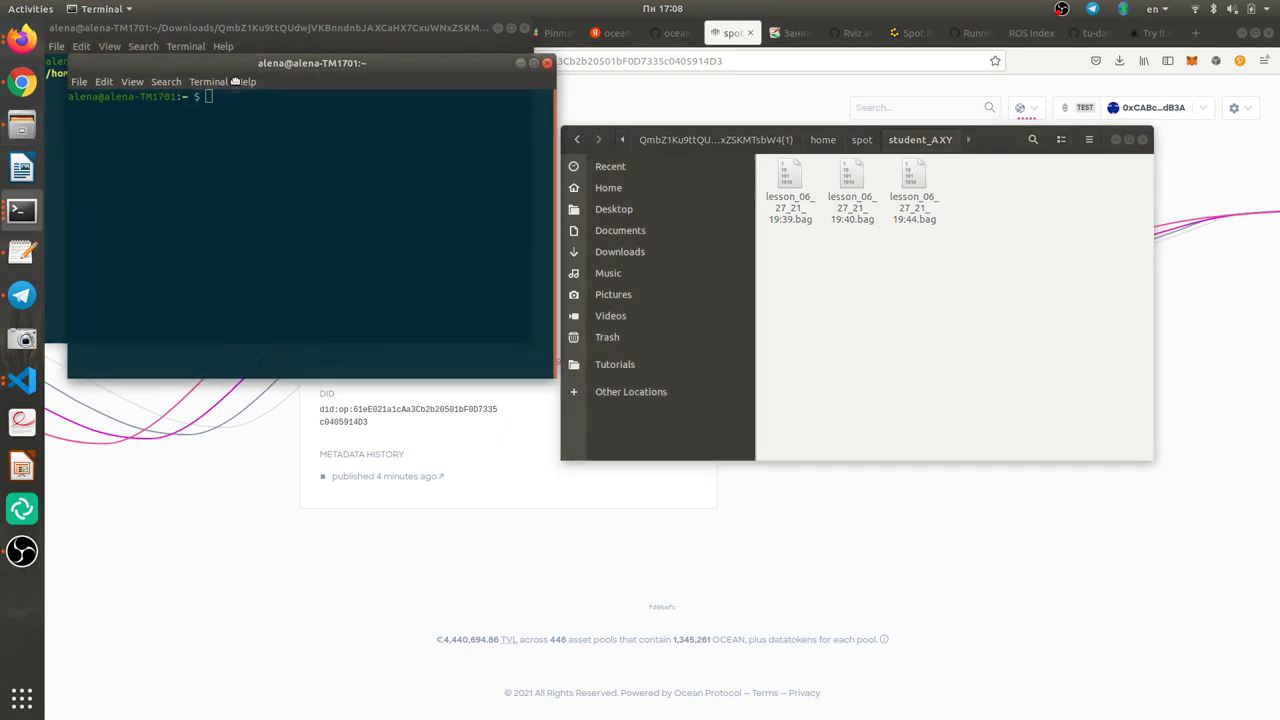
{"action": "key", "text": "ctrl+alt+t"}
{"action": "left_click_drag", "start_coordinate": [238, 295], "coordinate": [233, 403]}
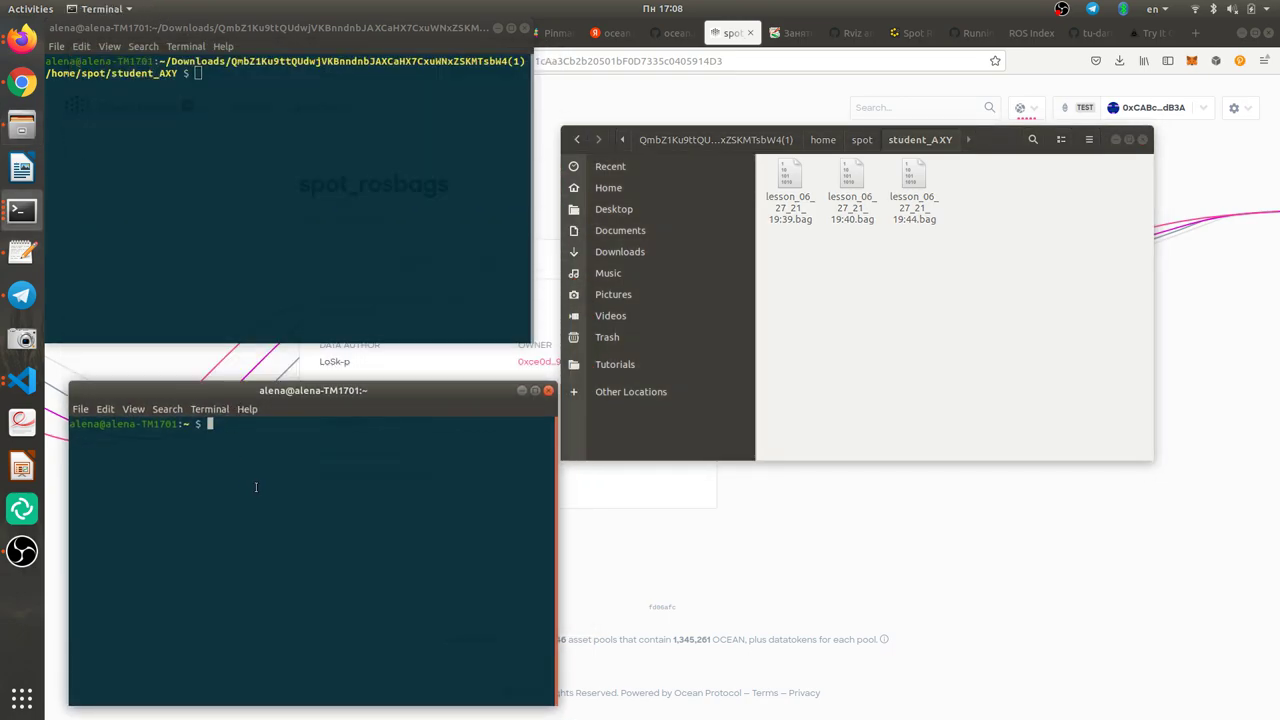
{"action": "type", "text": "source venv3.8/bin/activate"}
{"action": "key", "text": "Up"}
{"action": "key", "text": "Return"}
Step: Launch the Spot robot model view in RViz from the second terminal
{"action": "type", "text": "roslaunch ocean_ros datatokens.launch"}
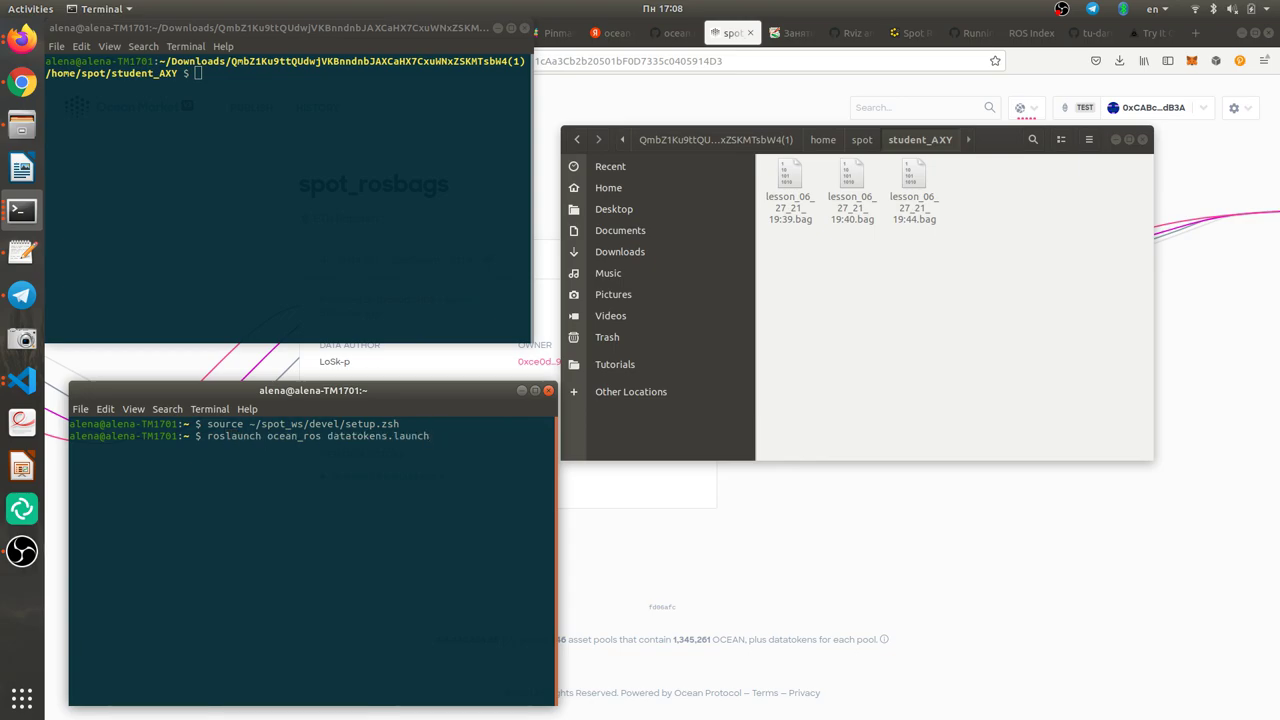
{"action": "key", "text": "Up"}
{"action": "key", "text": "Return"}
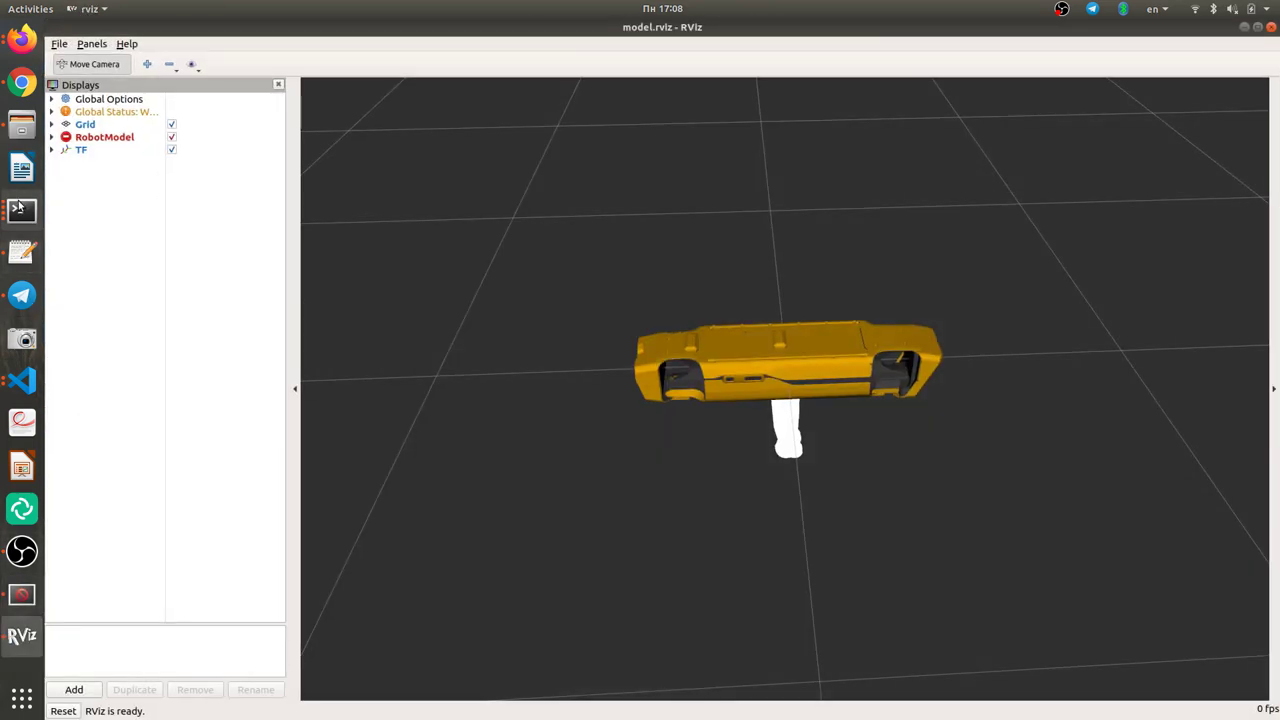
Step: Return to the terminal running the model launch and open a new tab in it
{"action": "left_click", "coordinate": [22, 212]}
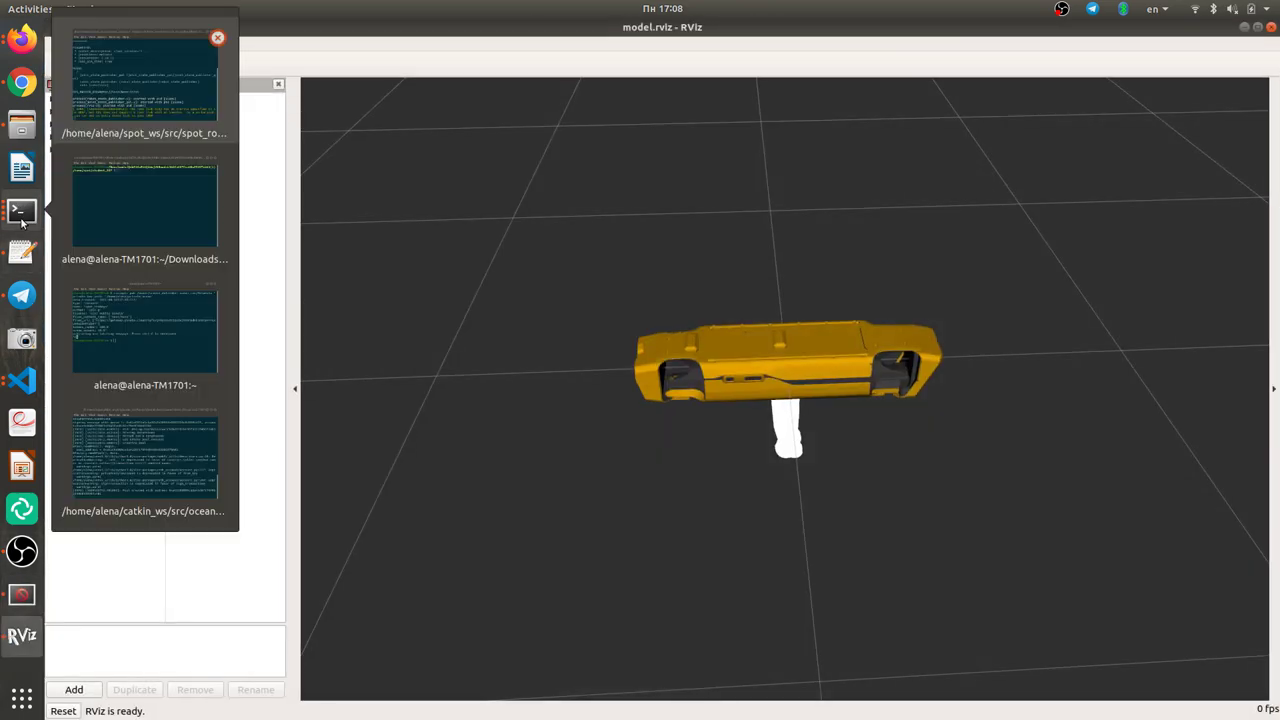
{"action": "left_click", "coordinate": [145, 80]}
{"action": "key", "text": "ctrl+shift+t"}
Step: Try to launch view_robot.launch from the spot_viz package in the new terminal tab
{"action": "type", "text": "roslaunch spot_viz view_model.launch"}
{"action": "key", "text": "Up"}
{"action": "key", "text": "Up"}
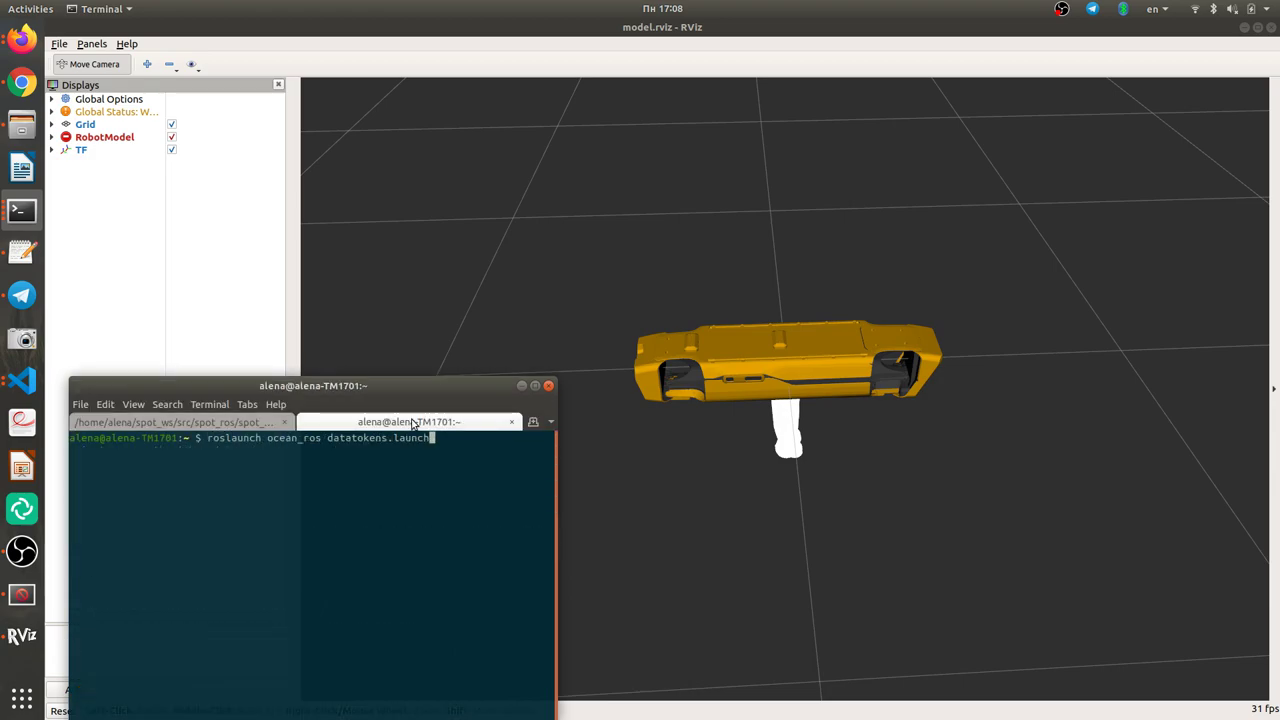
{"action": "key", "text": "Down"}
{"action": "key", "text": "Up"}
{"action": "key", "text": "Down"}
{"action": "key", "text": "Up"}
{"action": "key", "text": "Down"}
{"action": "key", "text": "Up"}
{"action": "key", "text": "ctrl+w"}
{"action": "key", "text": "ctrl+w"}
{"action": "key", "text": "BackSpace"}
{"action": "key", "text": "BackSpace"}
{"action": "key", "text": "BackSpace"}
{"action": "key", "text": "BackSpace"}
{"action": "key", "text": "BackSpace"}
{"action": "key", "text": "BackSpace"}
{"action": "key", "text": "BackSpace"}
{"action": "type", "text": "lau"}
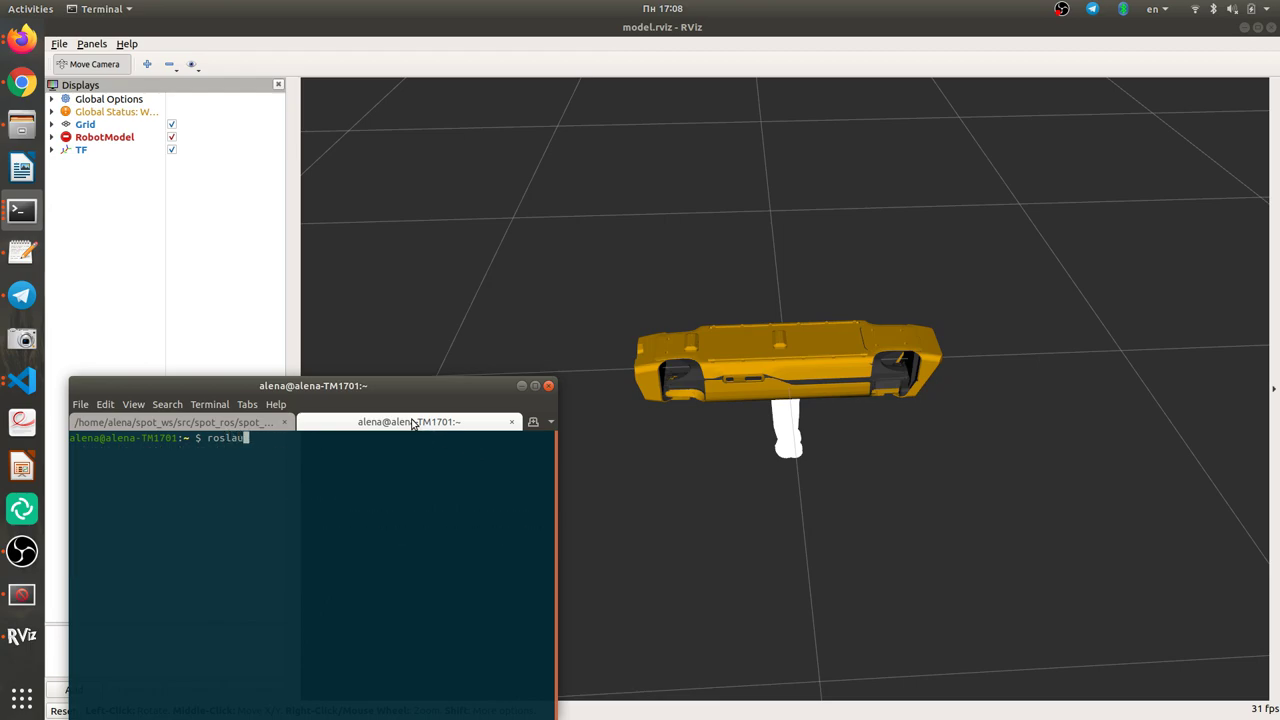
{"action": "type", "text": "nch spot_viz view_robot.launch"}
{"action": "key", "text": "Return"}
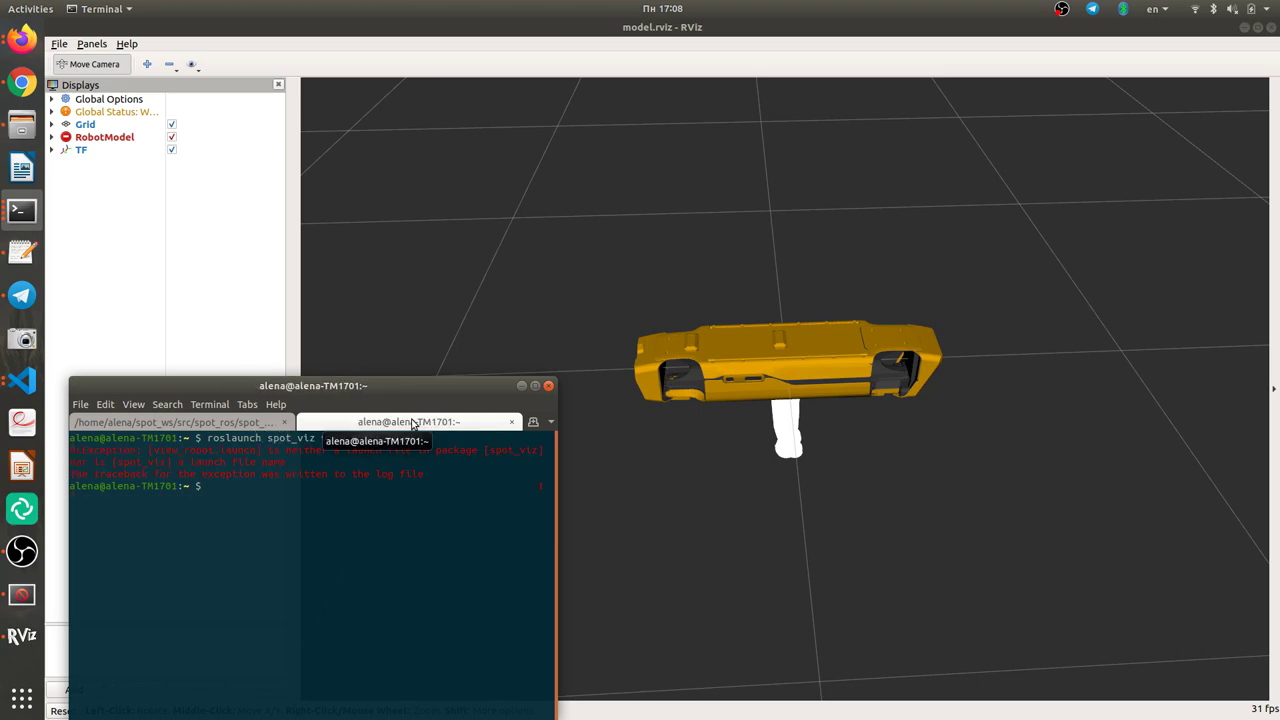
Step: Source ~/spot_ws/devel/setup.zsh in the new tab and run roslaunch spot_viz view_robot.launch again
{"action": "type", "text": "sou"}
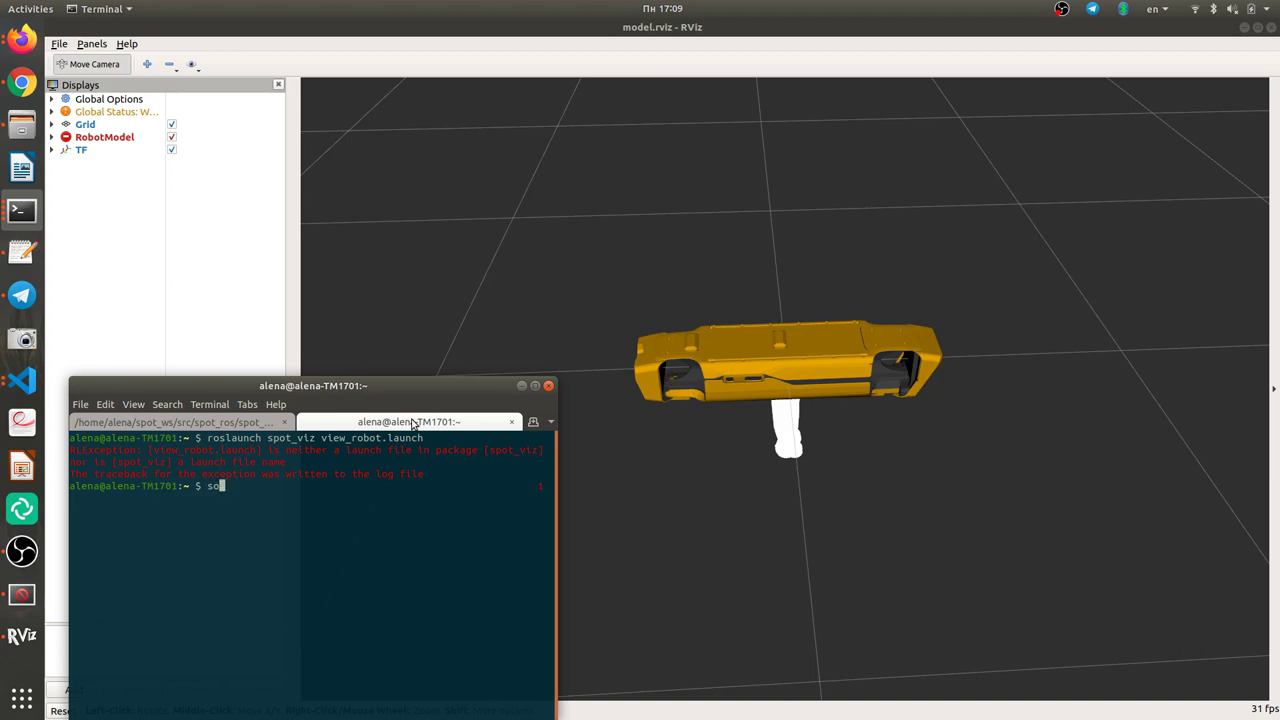
{"action": "type", "text": "rce ~/spot_ws/devel/setup.zsh"}
{"action": "key", "text": "Return"}
{"action": "key", "text": "Up"}
{"action": "key", "text": "Return"}
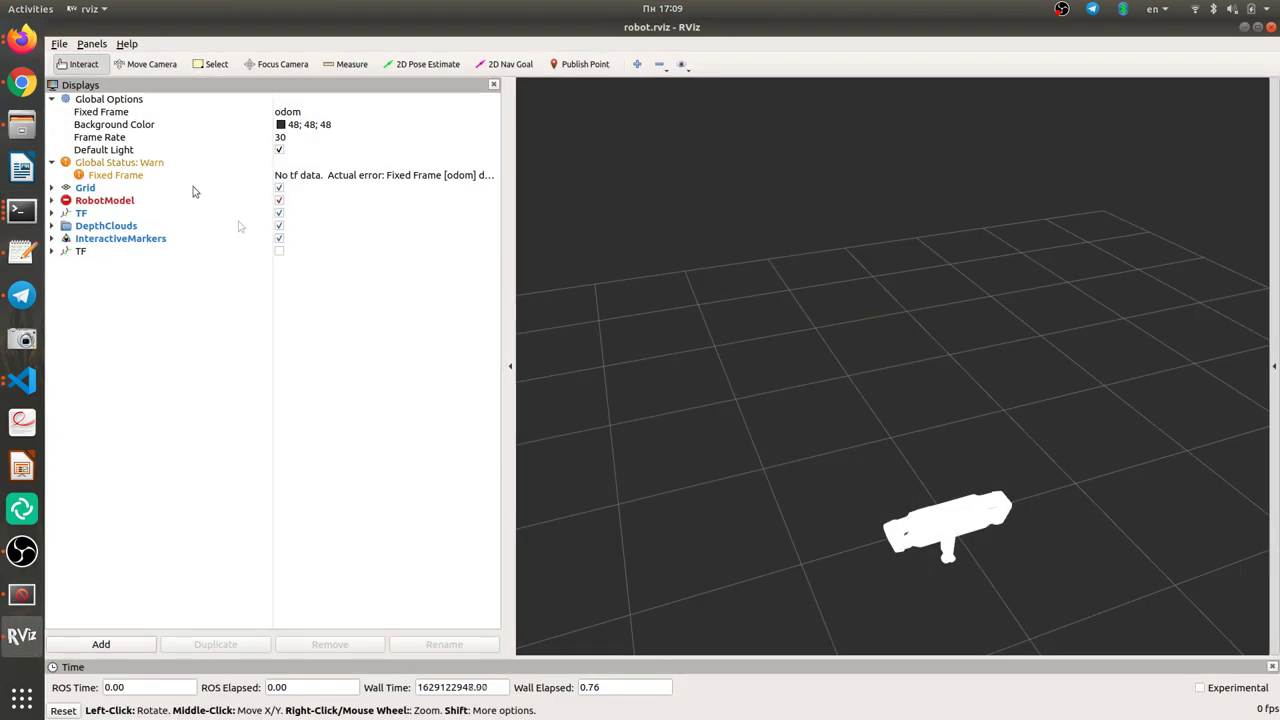
Step: Play lesson_06_27_21_19:40.bag with the --clock option from the terminal in the student_AXY folder
{"action": "left_click", "coordinate": [20, 212]}
{"action": "left_click", "coordinate": [130, 219]}
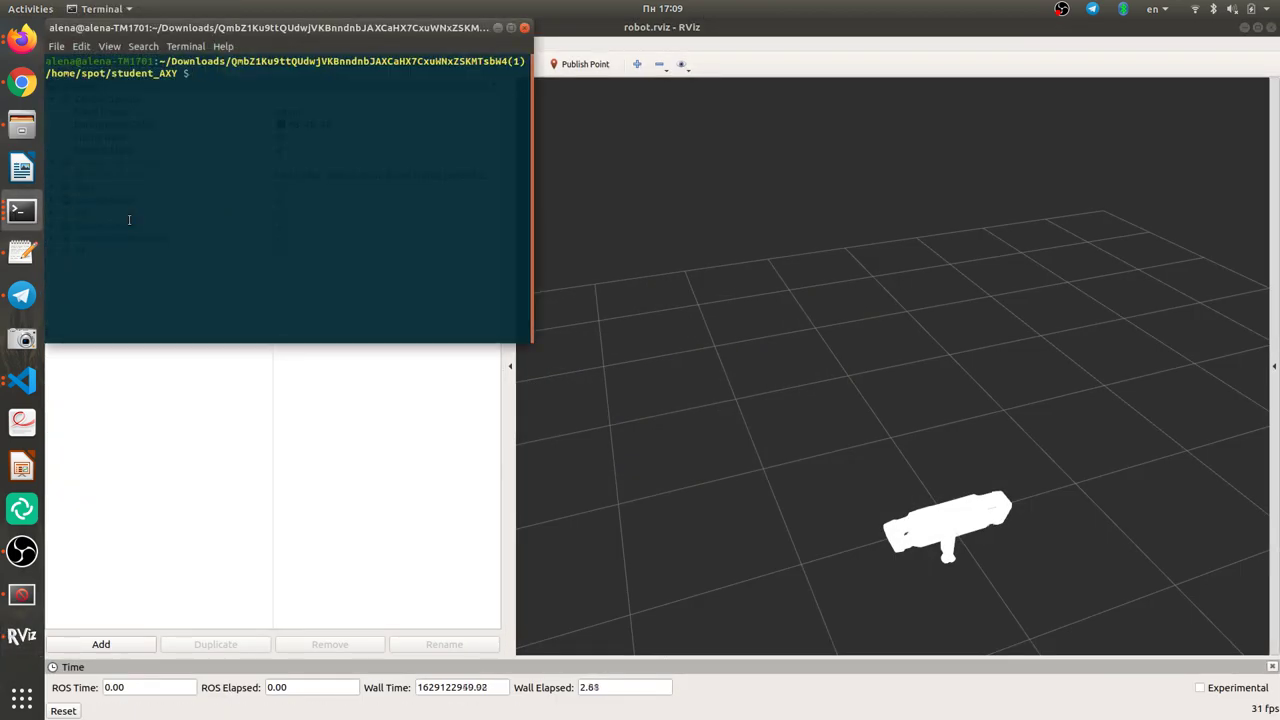
{"action": "type", "text": "rosb"}
{"action": "key", "text": "Up"}
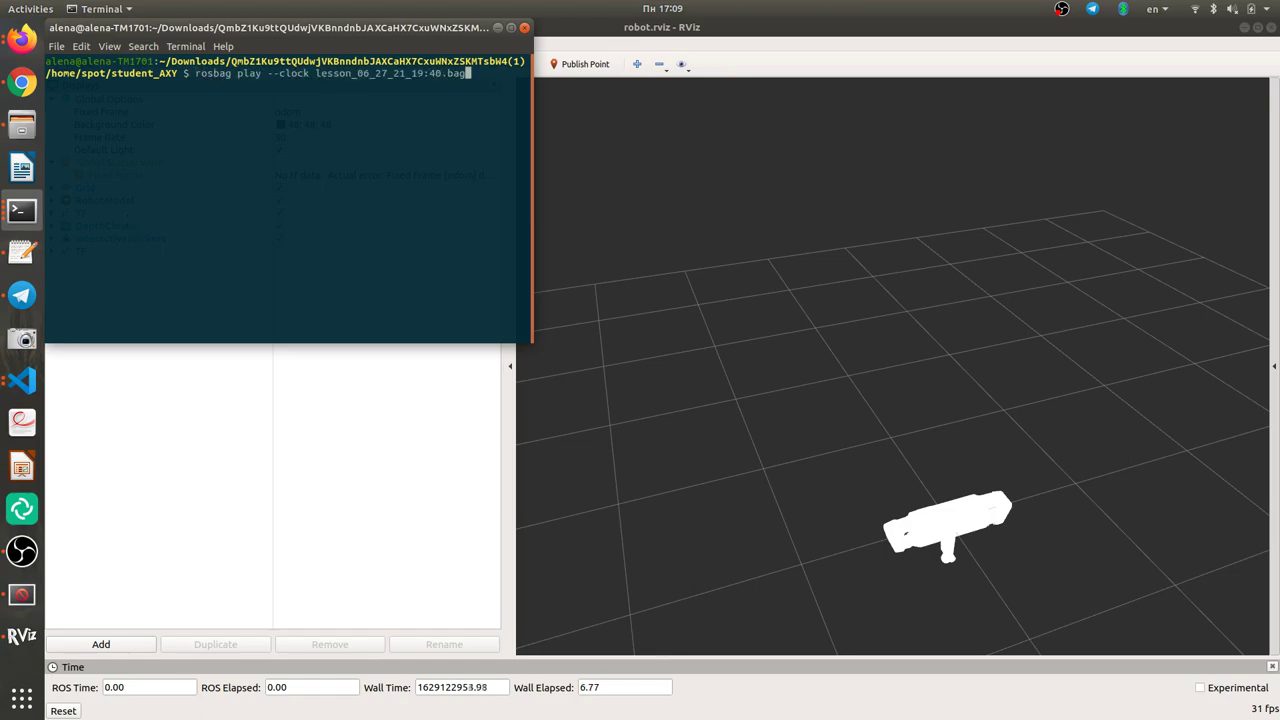
{"action": "key", "text": "Return"}
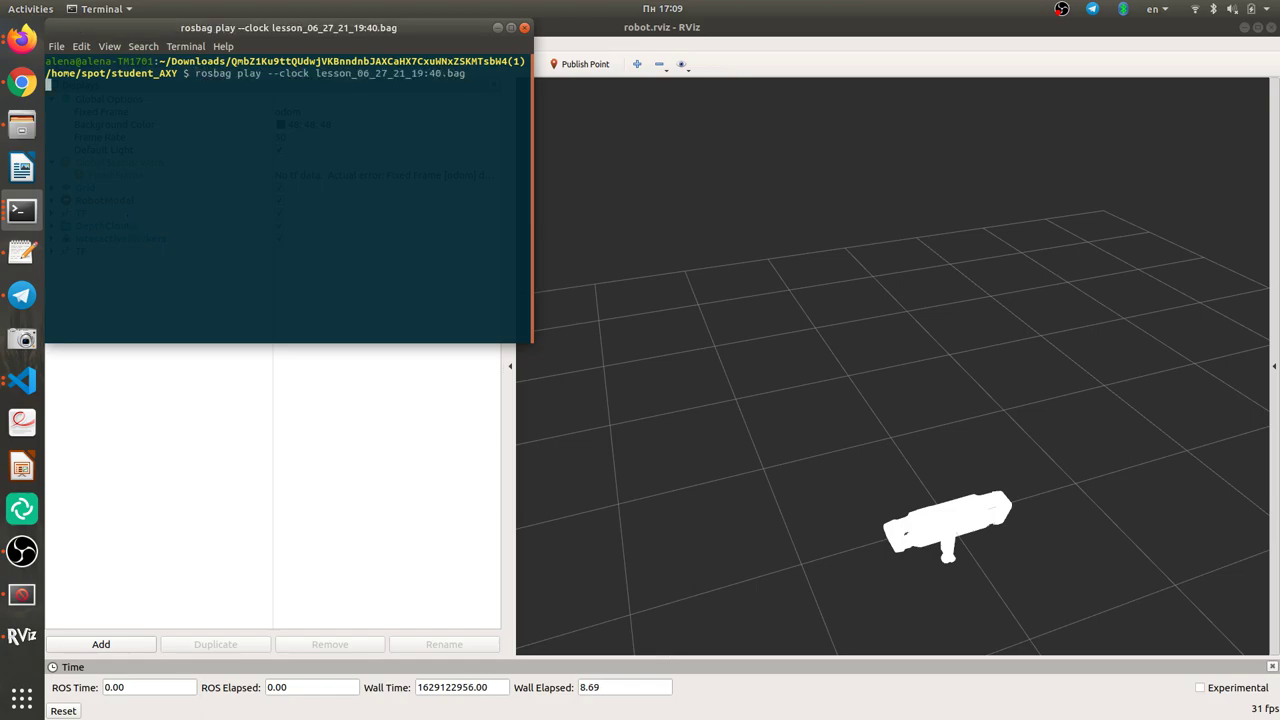